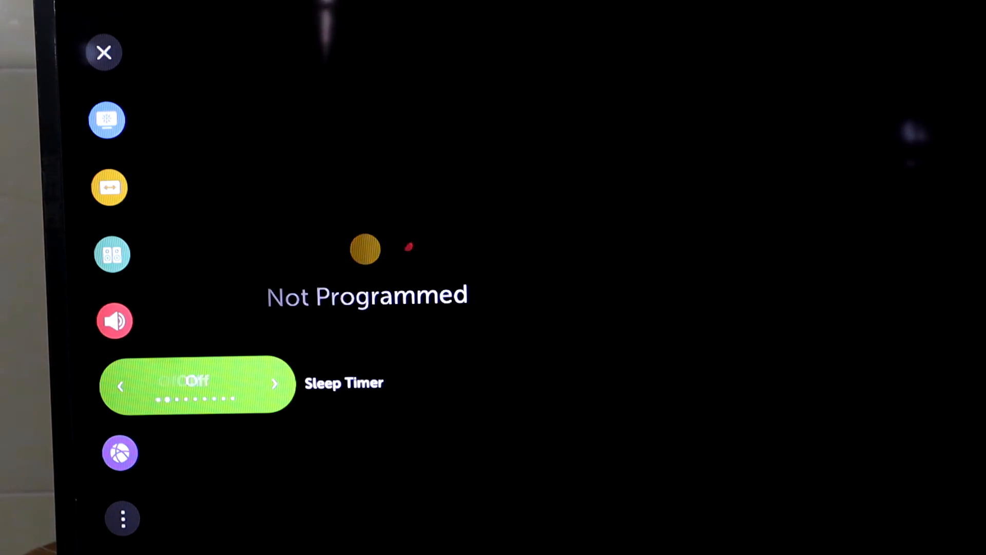
- Set the sleep timer to 10 minutes, starting the 00:09:59 countdown
key(Right)
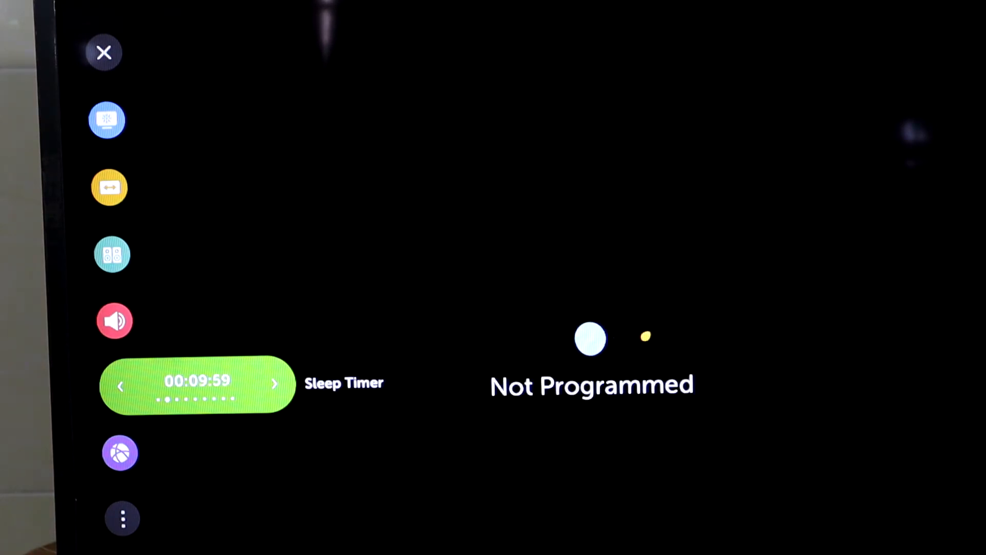